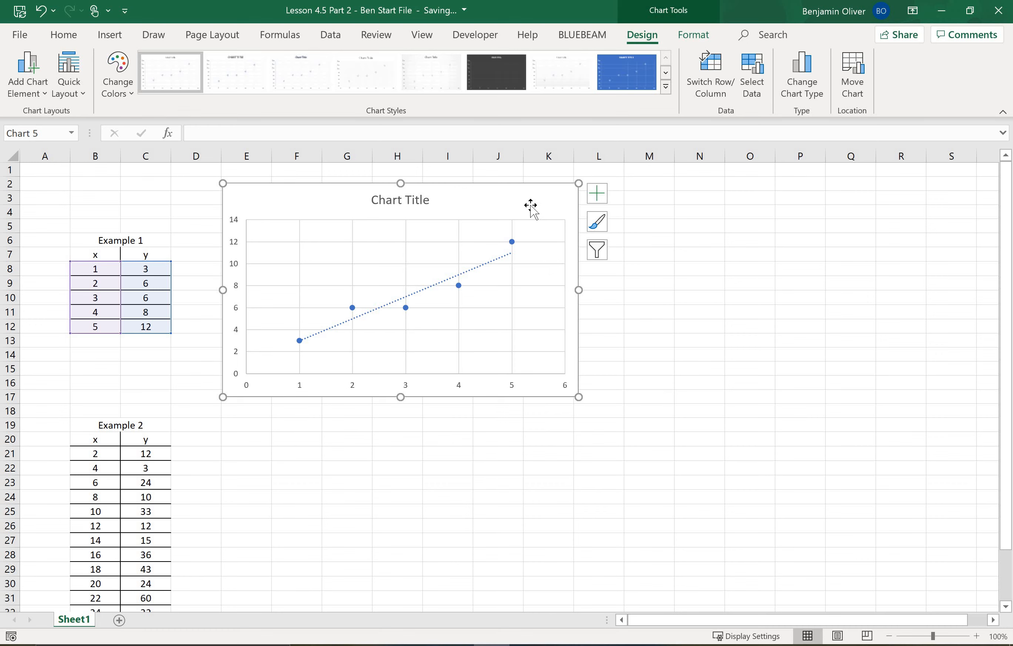
Display the linear trendline's equation on the Example 1 chart and move the equation label just below the line.
left_click(694, 35)
left_click(102, 57)
left_click(47, 191)
left_click(55, 75)
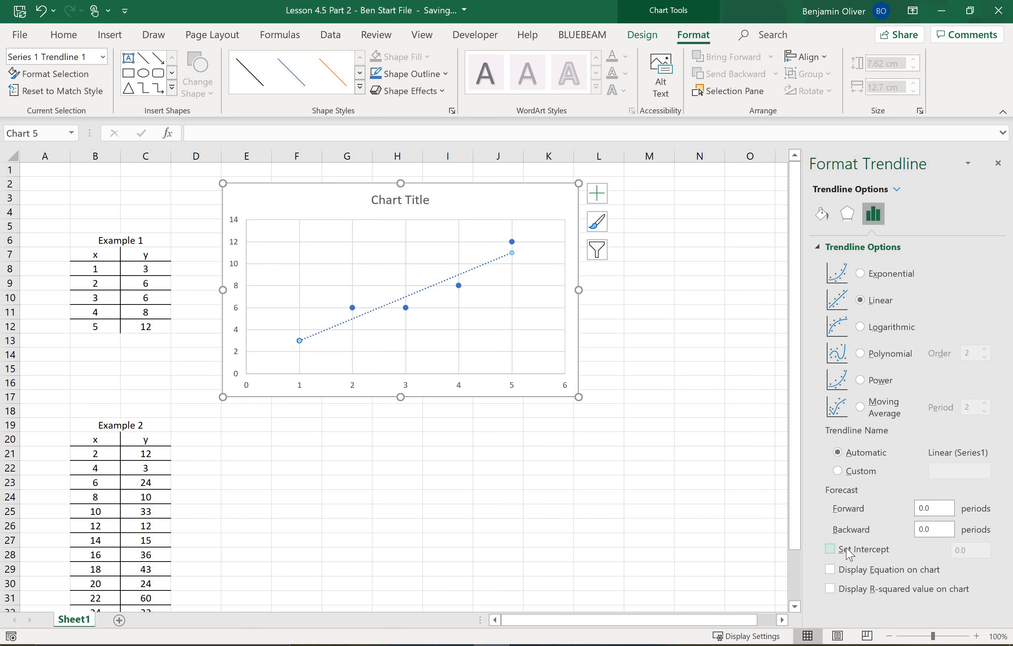
left_click(831, 569)
left_click_drag(475, 254, 420, 319)
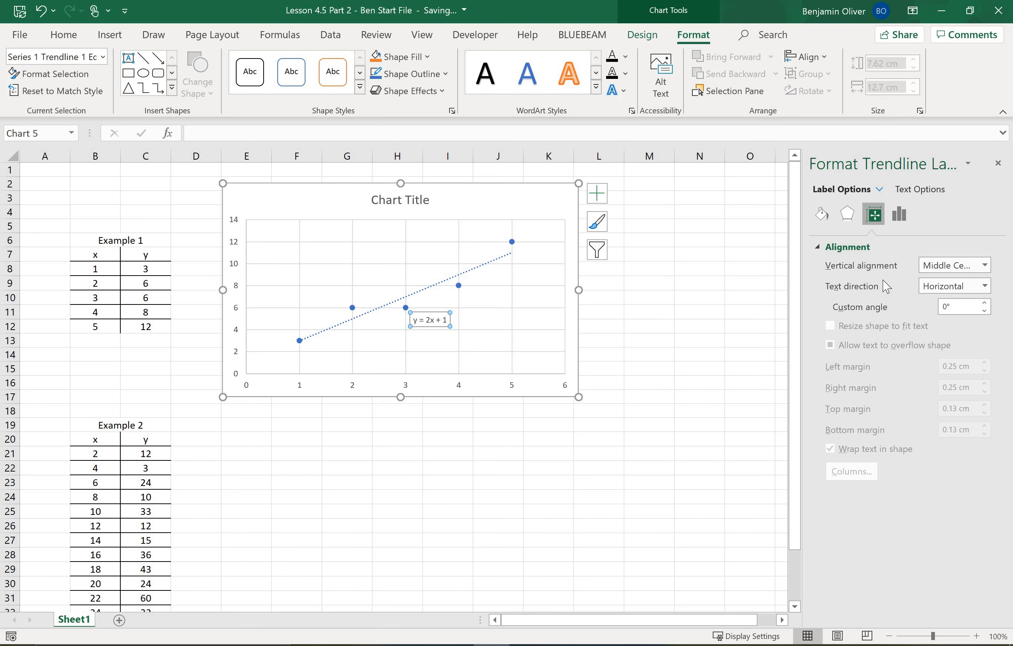
left_click(904, 217)
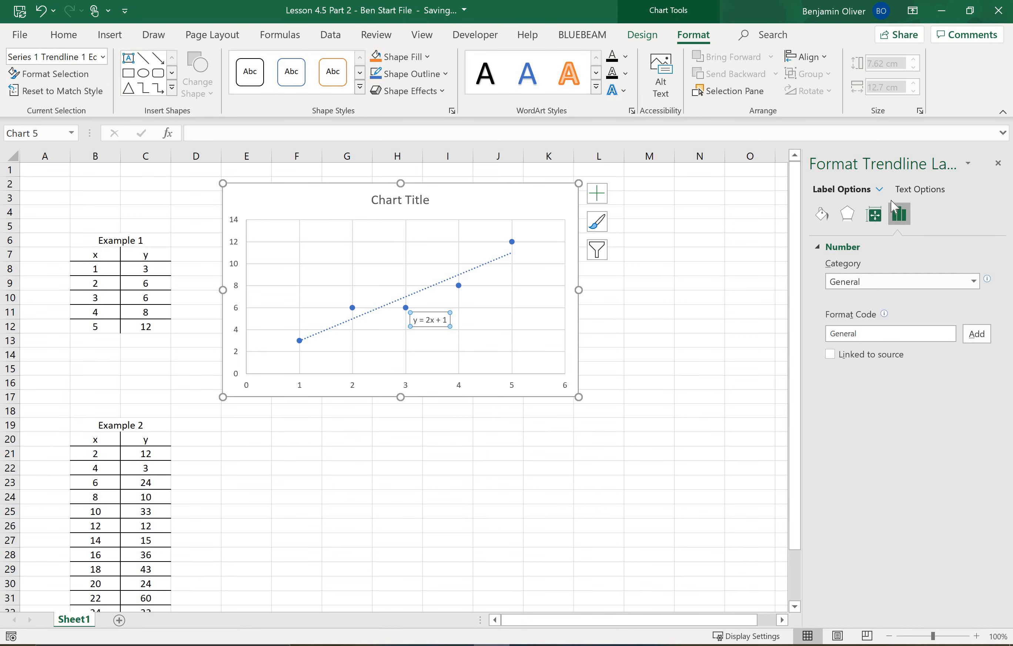
Format the Example 1 trendline as an orange line with a solid dash type.
left_click(439, 283)
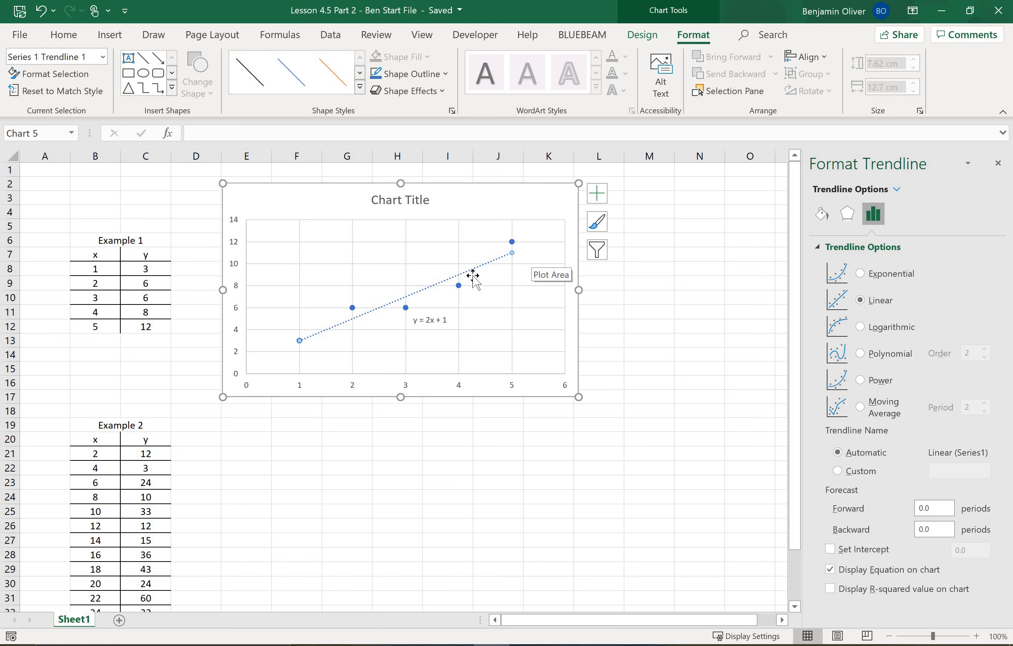
left_click(822, 214)
left_click(976, 349)
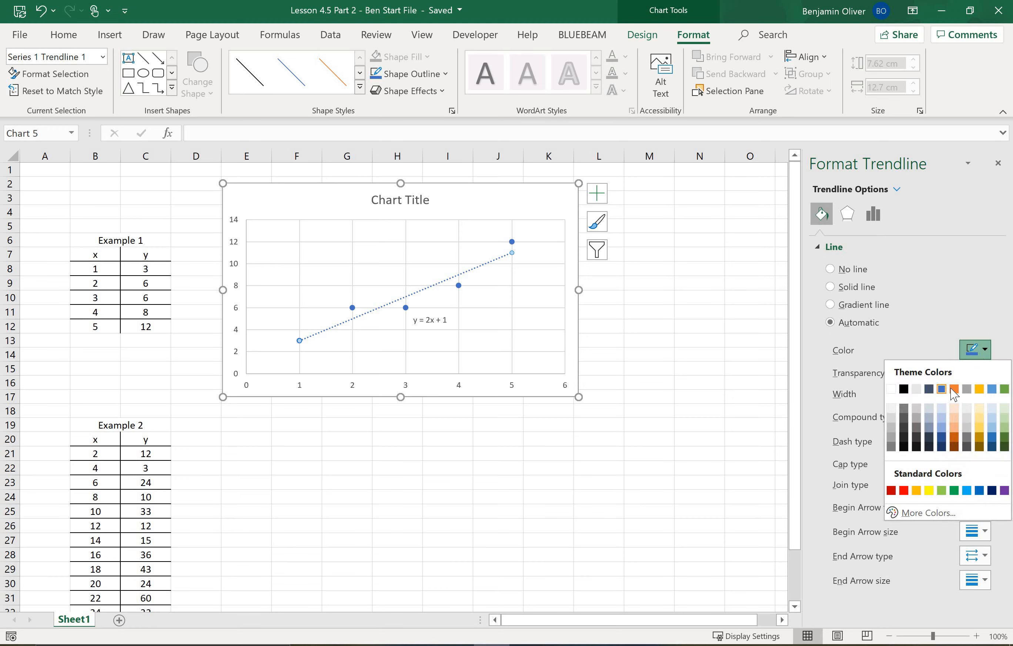
left_click(954, 389)
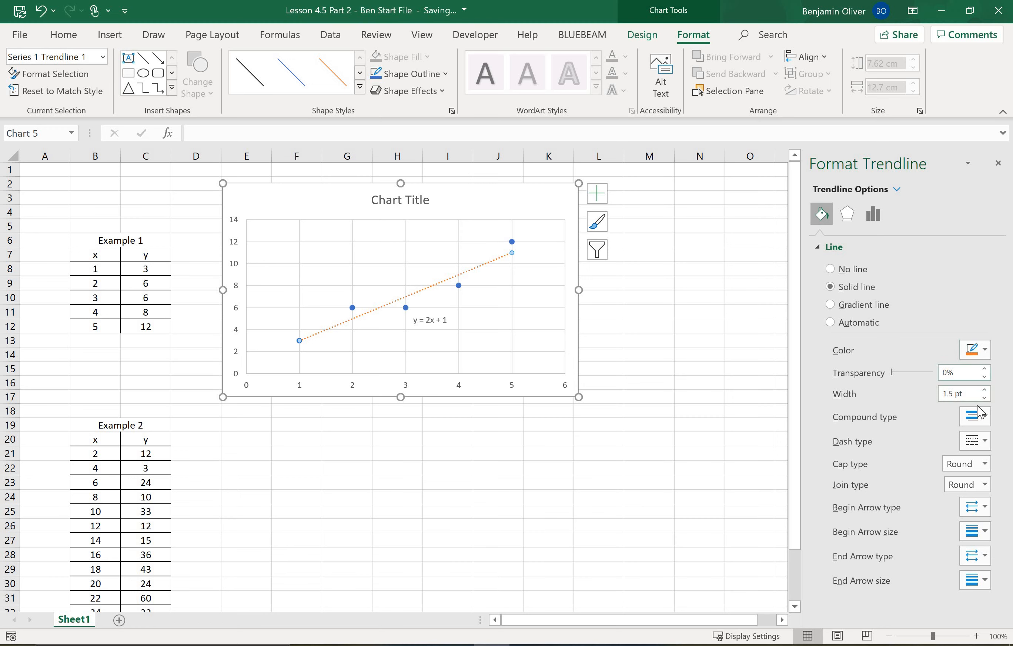
left_click(973, 442)
left_click(974, 458)
Change the variable in the Example 1 equation label to T and restore the text to y = 2x + 1.
left_click(430, 320)
left_click(446, 320)
key("BackSpace")
key("BackSpace")
key("BackSpace")
key("BackSpace")
key("BackSpace")
type("T")
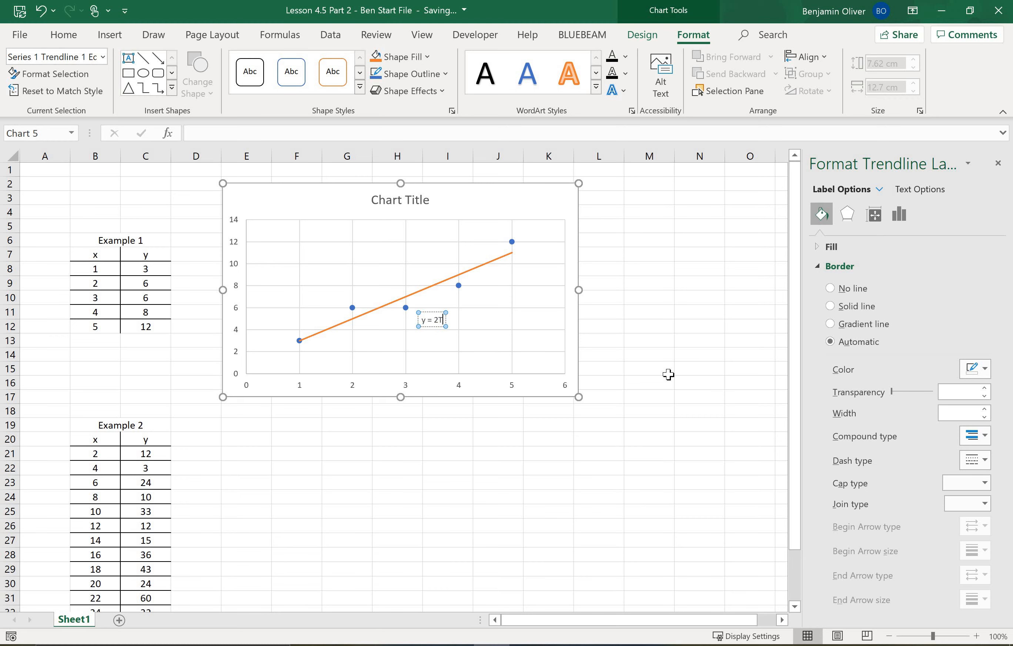
type("+1")
key("Left")
key("Left")
key("Delete")
type("x")
key("Right")
left_click(999, 163)
Insert a markers-only scatter chart of the Example 2 data in B21:C35 and place it beside that table, below the first chart.
scroll(638, 369, "down", 2)
left_click_drag(95, 369, 145, 571)
left_click(110, 34)
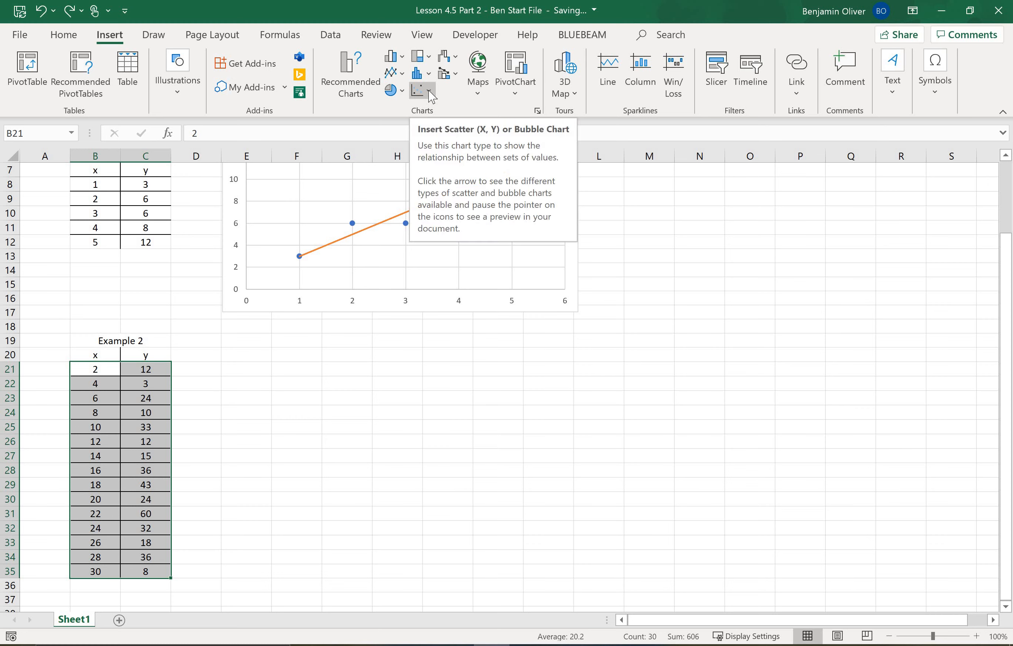
left_click(428, 91)
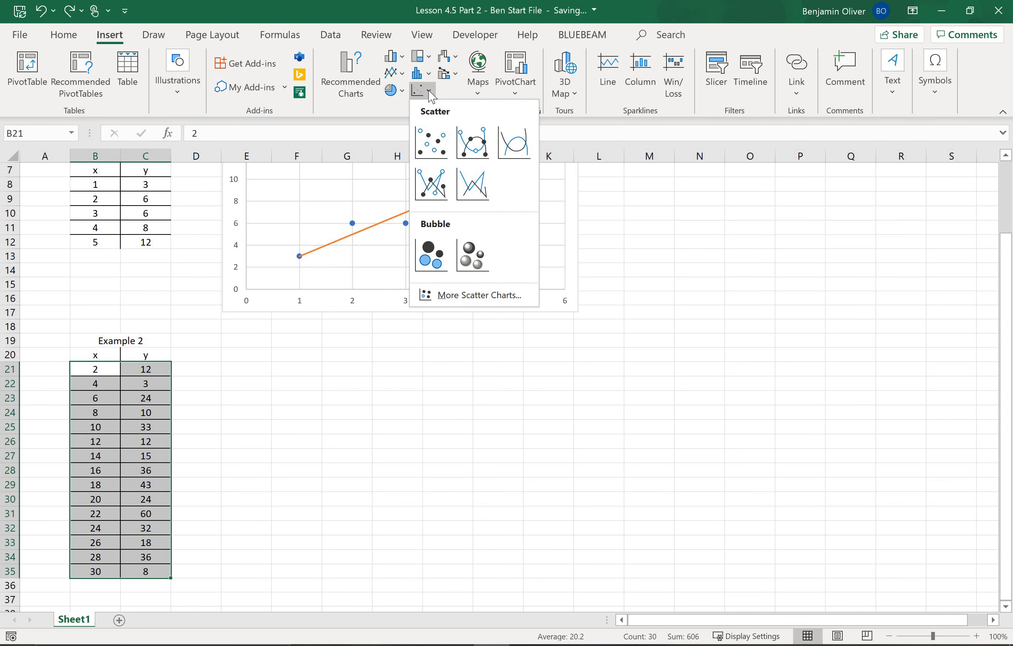
left_click(423, 158)
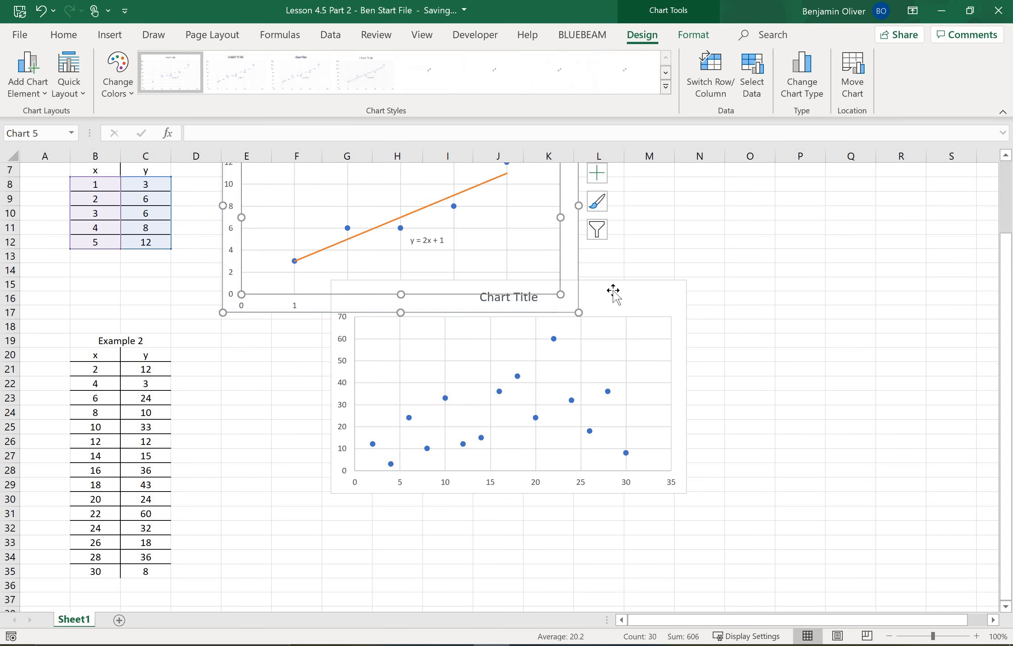
left_click(594, 283)
left_click_drag(510, 355, 490, 354)
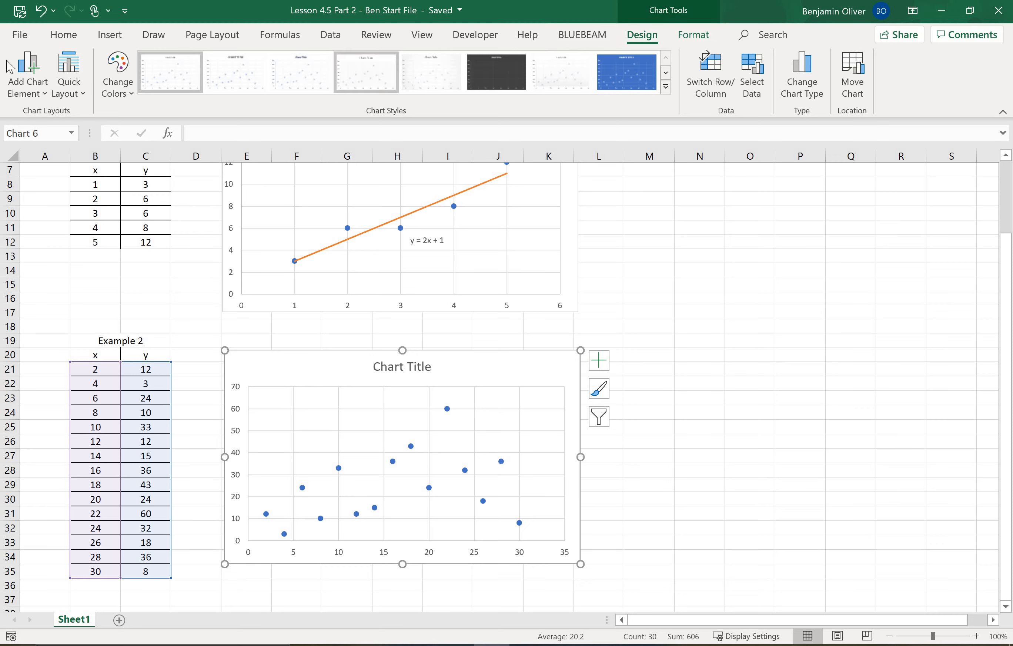
Add a linear trendline to the Example 2 scatter chart.
left_click(40, 91)
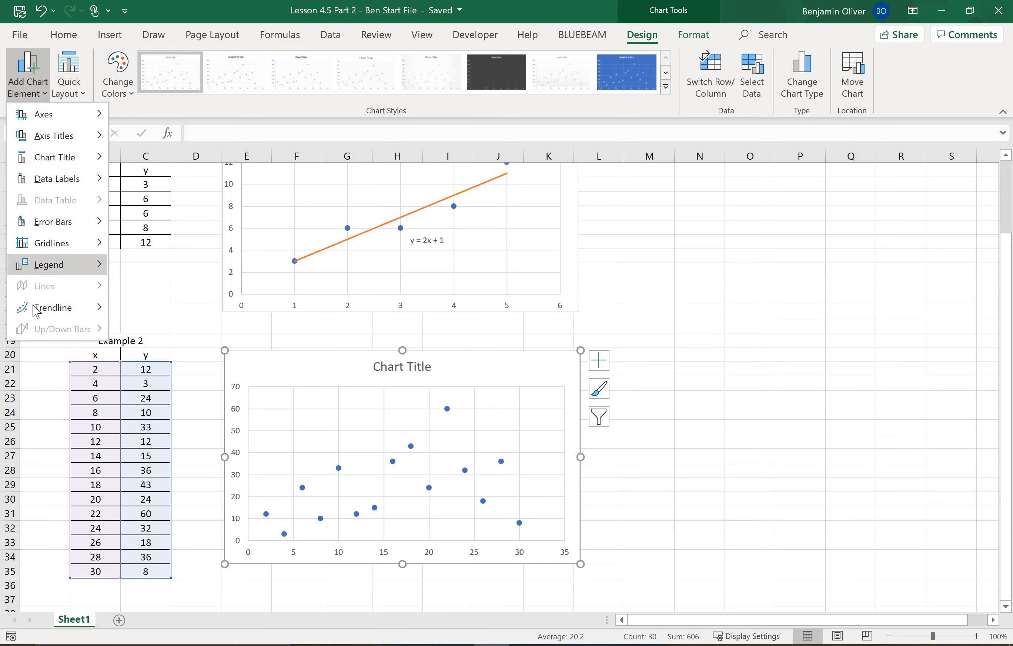
mouse_move(36, 310)
left_click(191, 353)
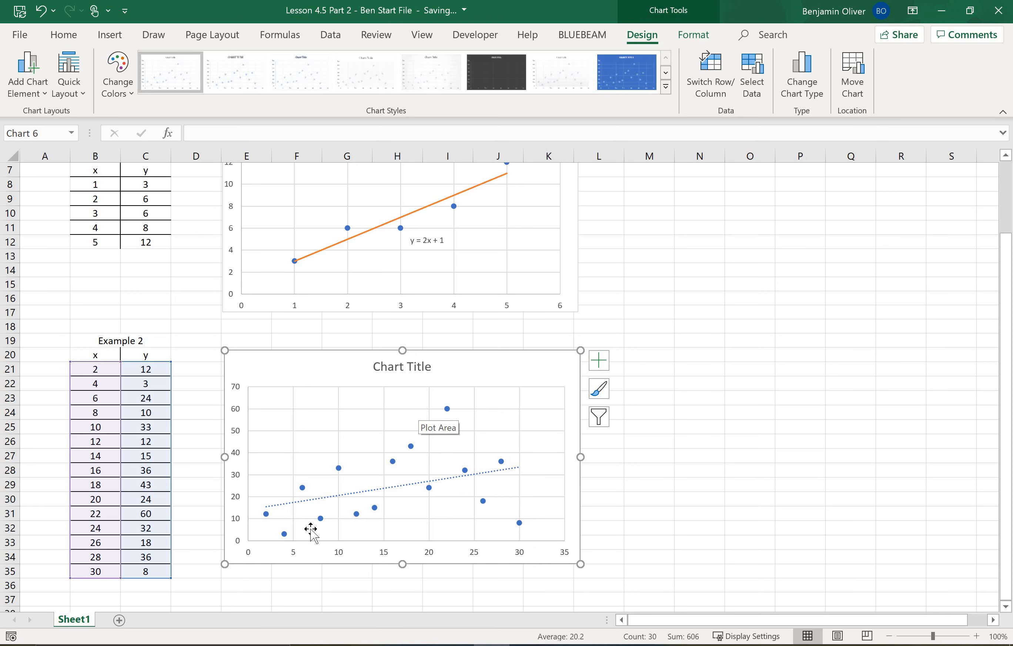
Set the Example 2 y values to 40 in C31, 28 in C33 and 30 in C35.
left_click(146, 514)
type("40")
key("Return")
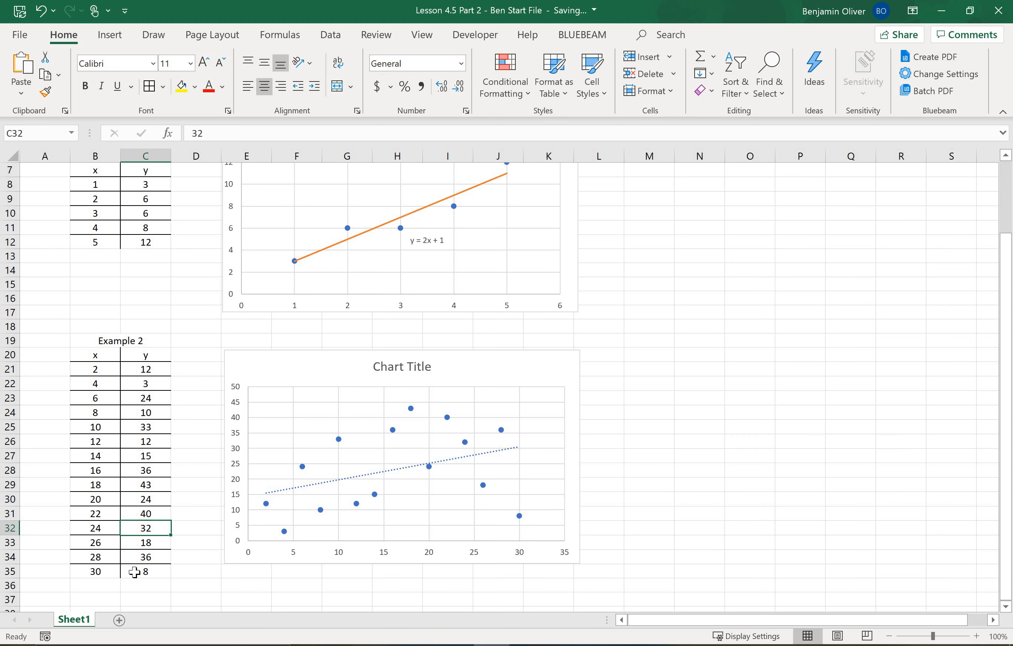
left_click(149, 545)
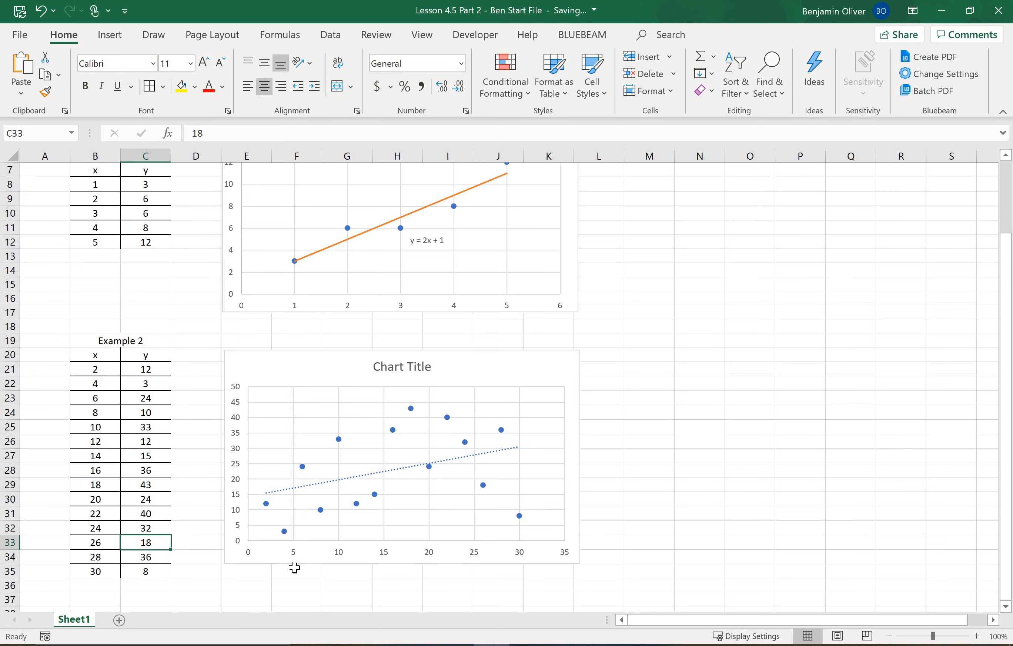
type("28")
key("Return")
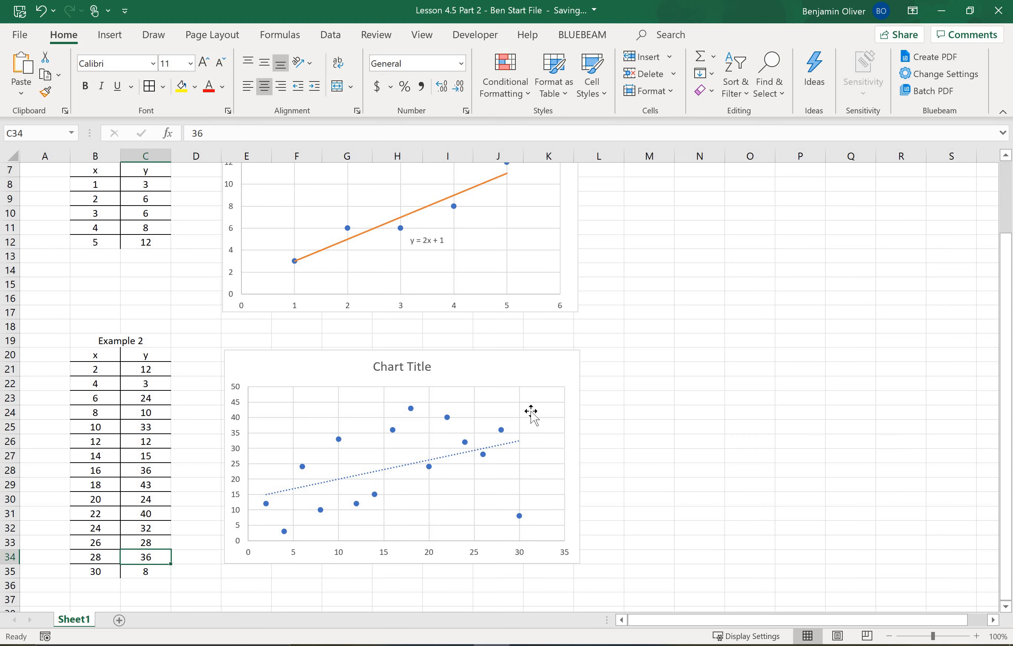
key("Return")
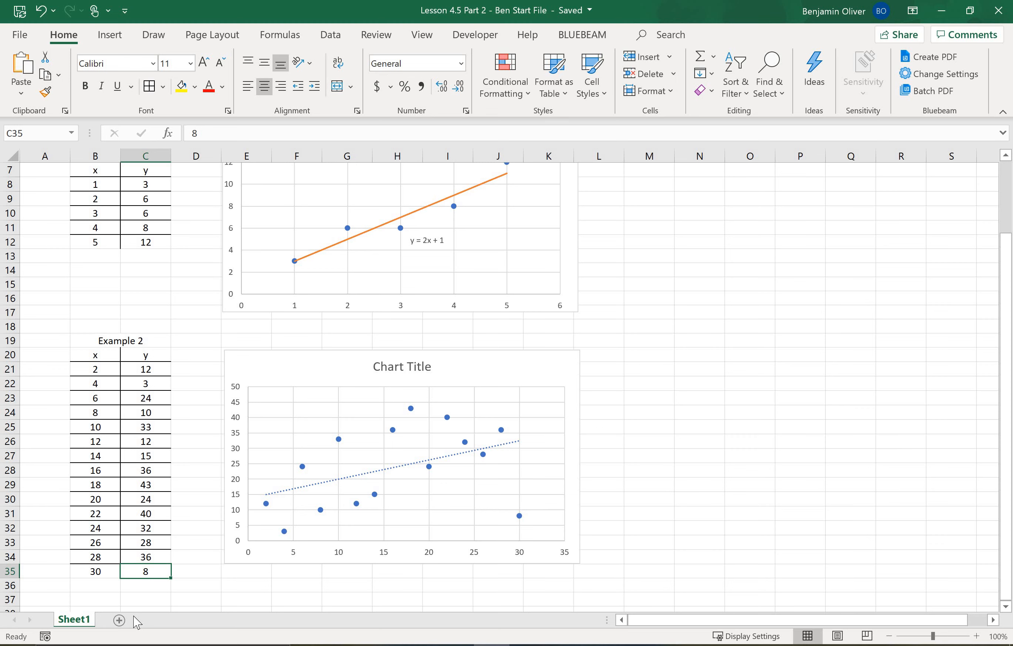
type("30")
key("Return")
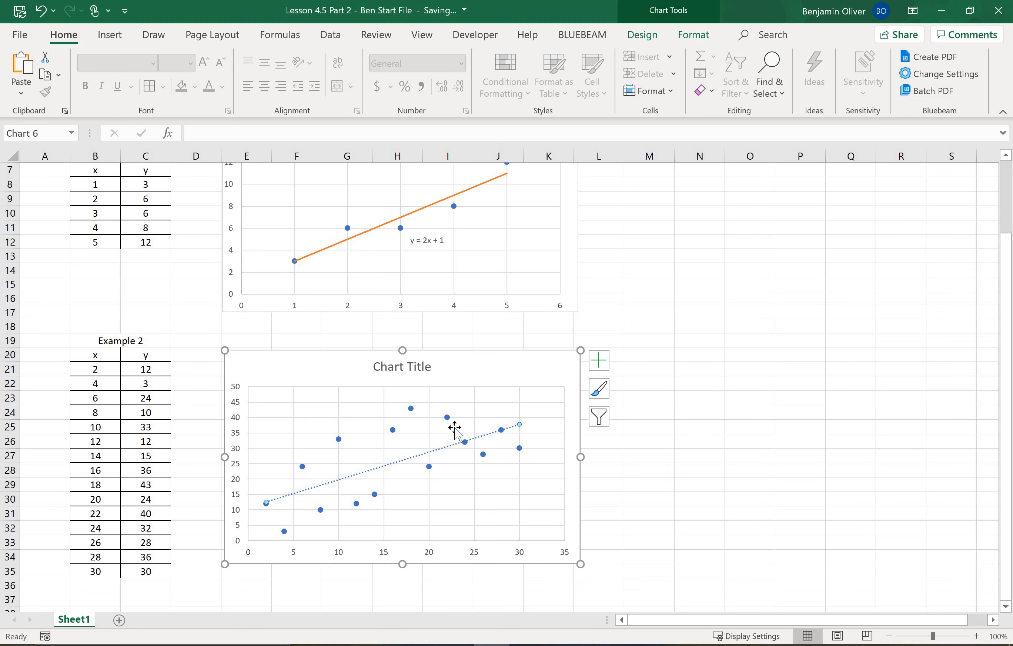
Display the trendline equation on the Example 2 chart and move its label below the line.
left_click(653, 43)
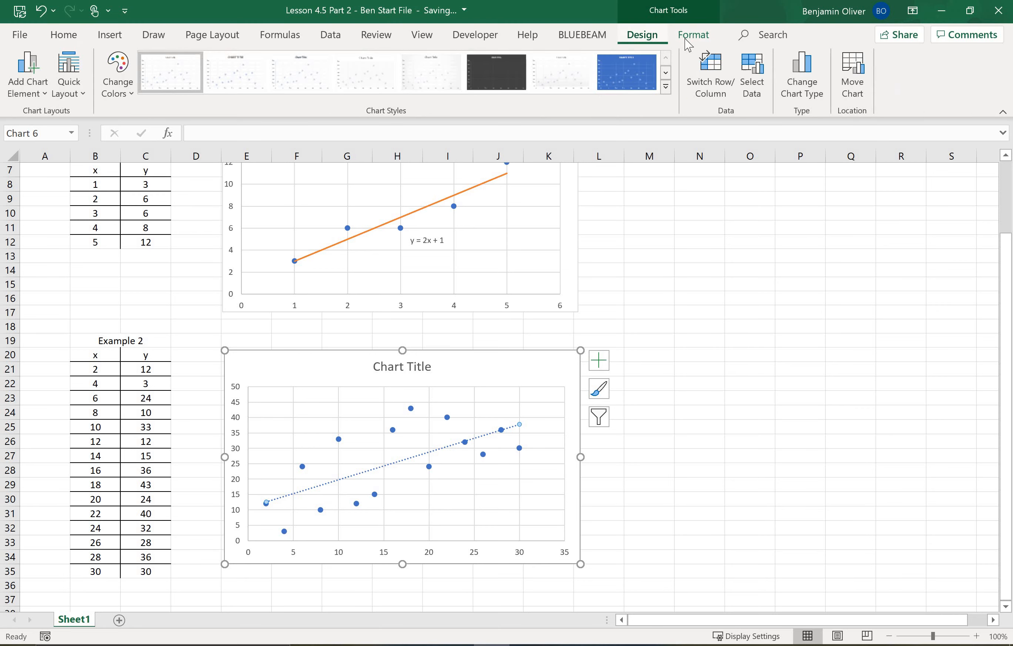
left_click(687, 42)
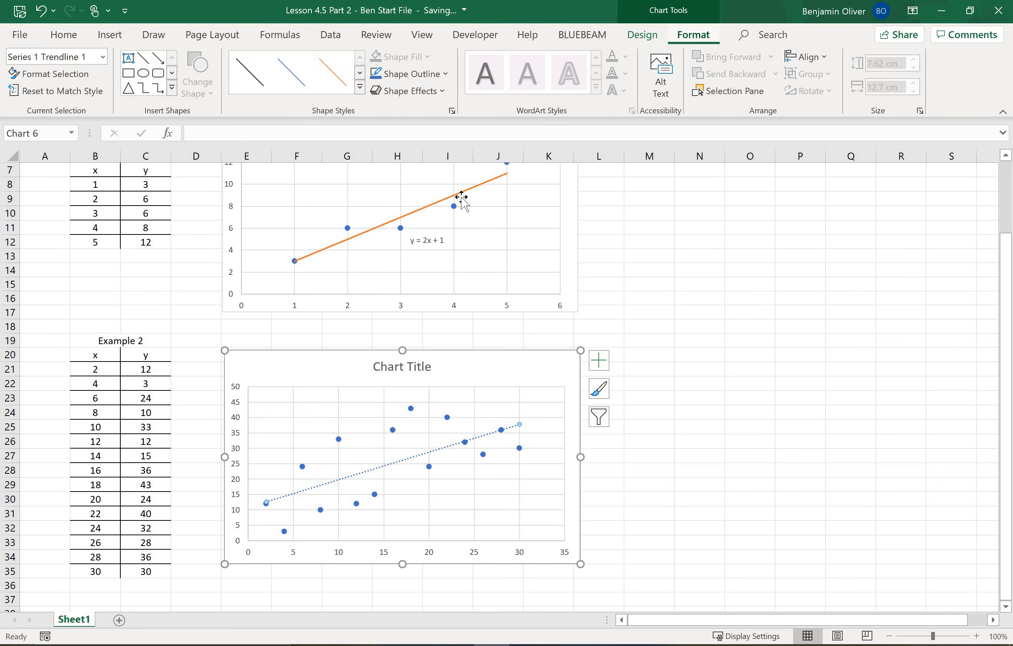
left_click(90, 76)
left_click(830, 578)
left_click_drag(489, 429, 477, 495)
left_click_drag(472, 494, 466, 480)
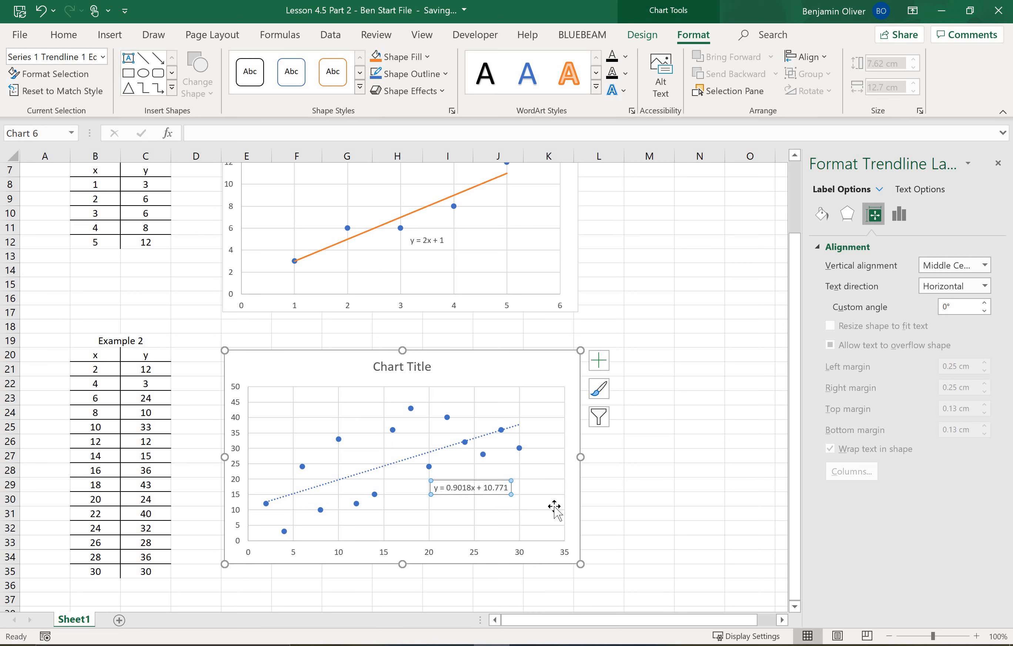
Try a y value of 8 in C35 and undo the entry.
left_click(152, 561)
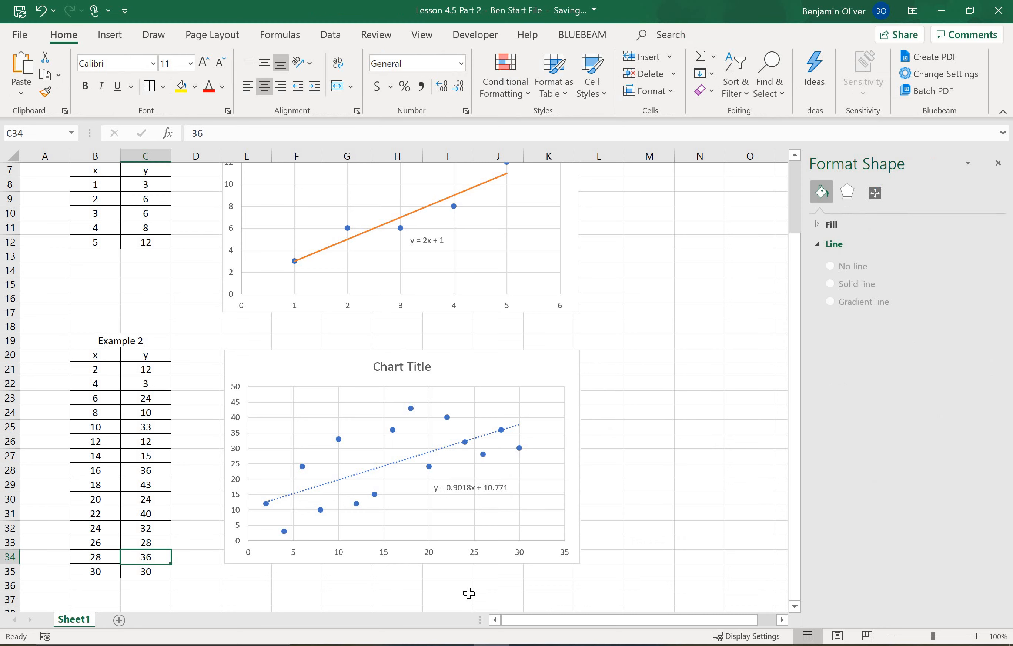
key("Left")
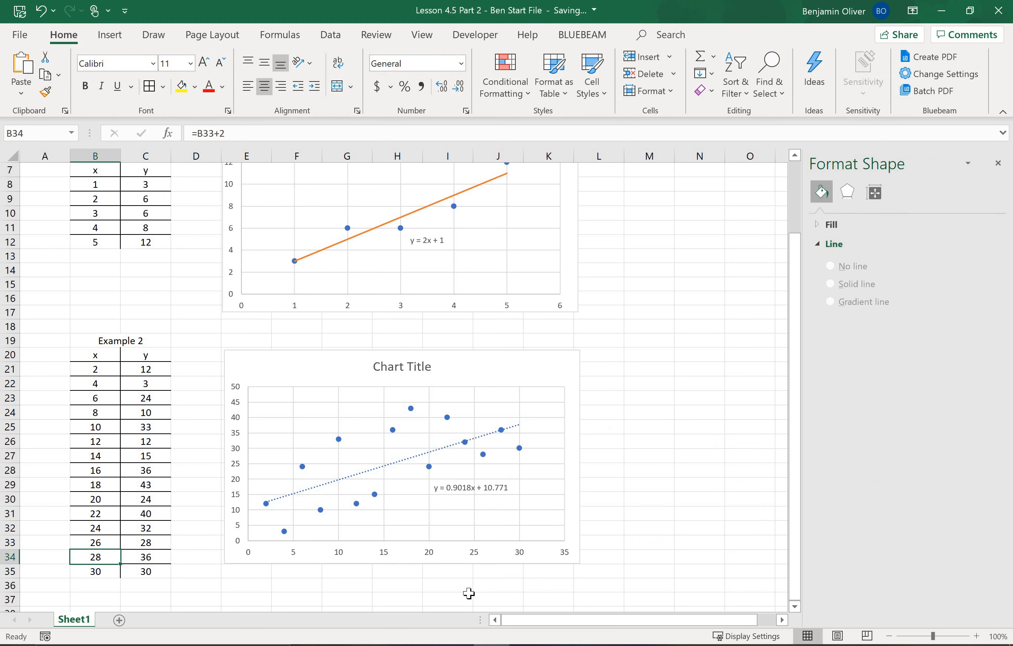
key("Down")
key("Right")
type("8")
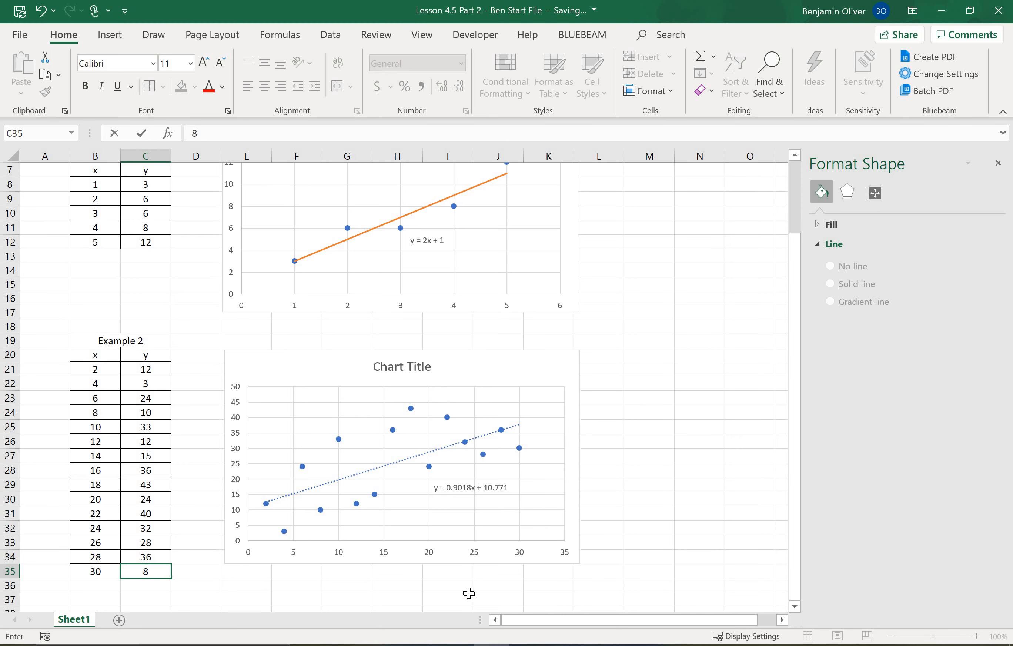
key("Return")
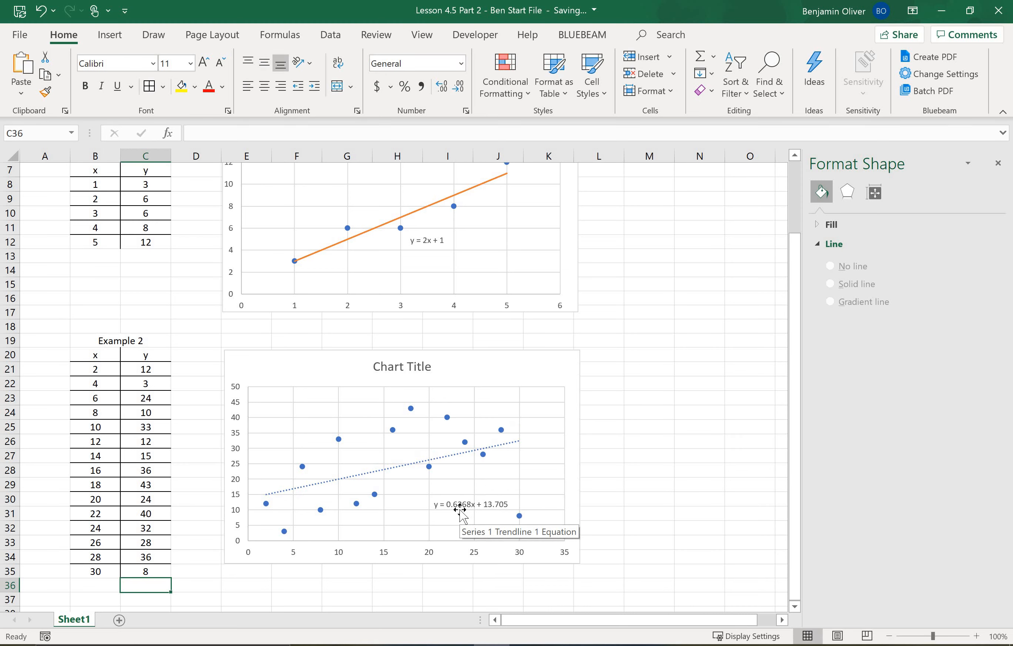
key("ctrl+z")
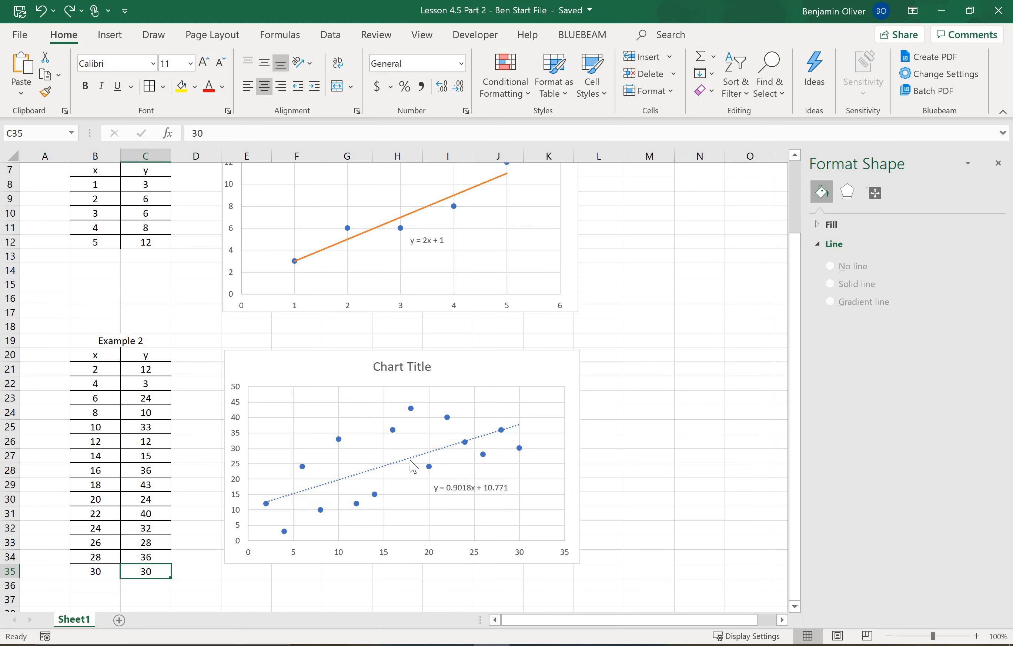
Try logarithmic, order 2 polynomial and exponential types for the Example 2 trendline, return it to Linear, and close the trendline formatting.
double_click(421, 457)
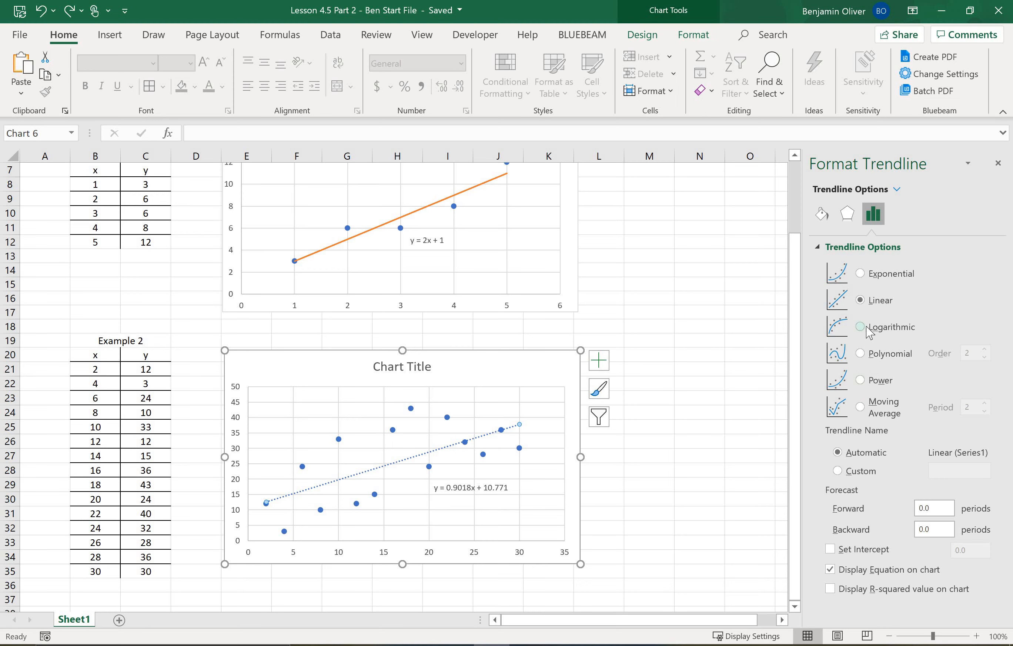
left_click(861, 327)
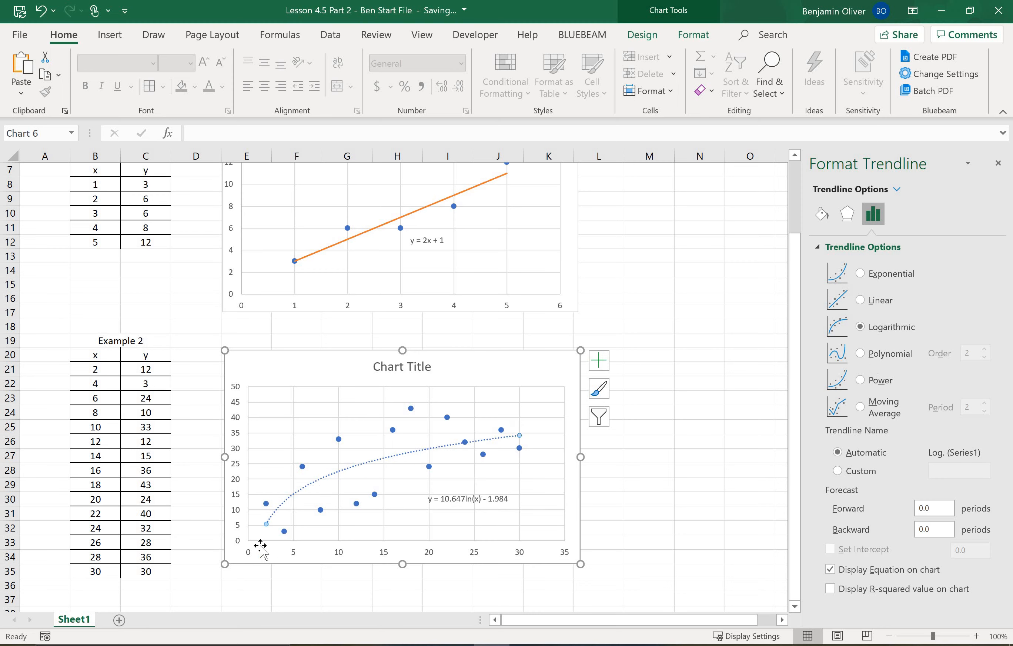
left_click(861, 300)
left_click(861, 327)
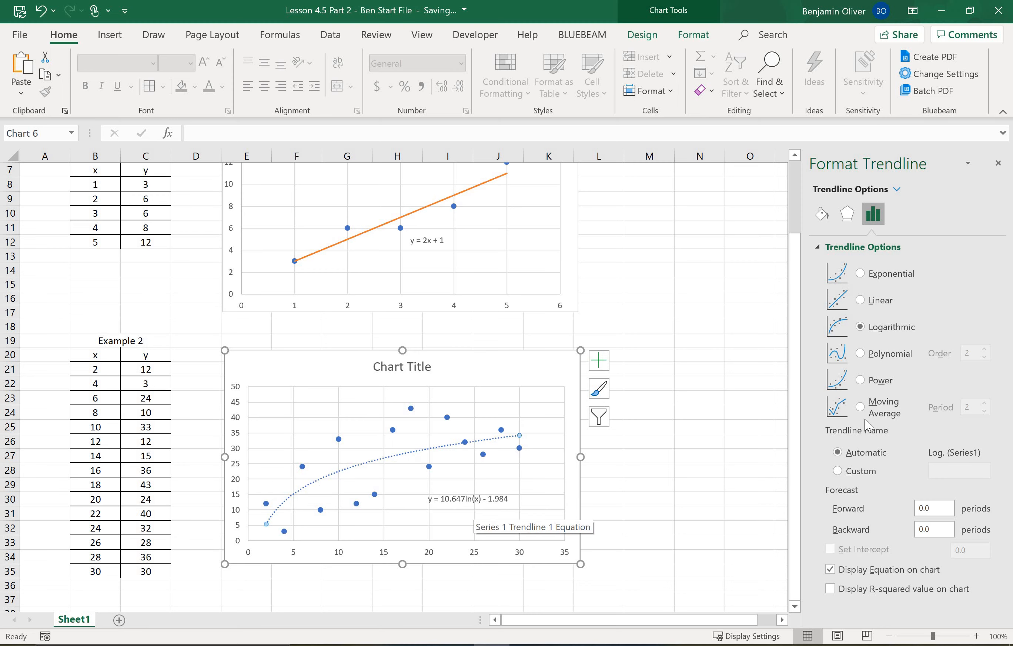
left_click(861, 354)
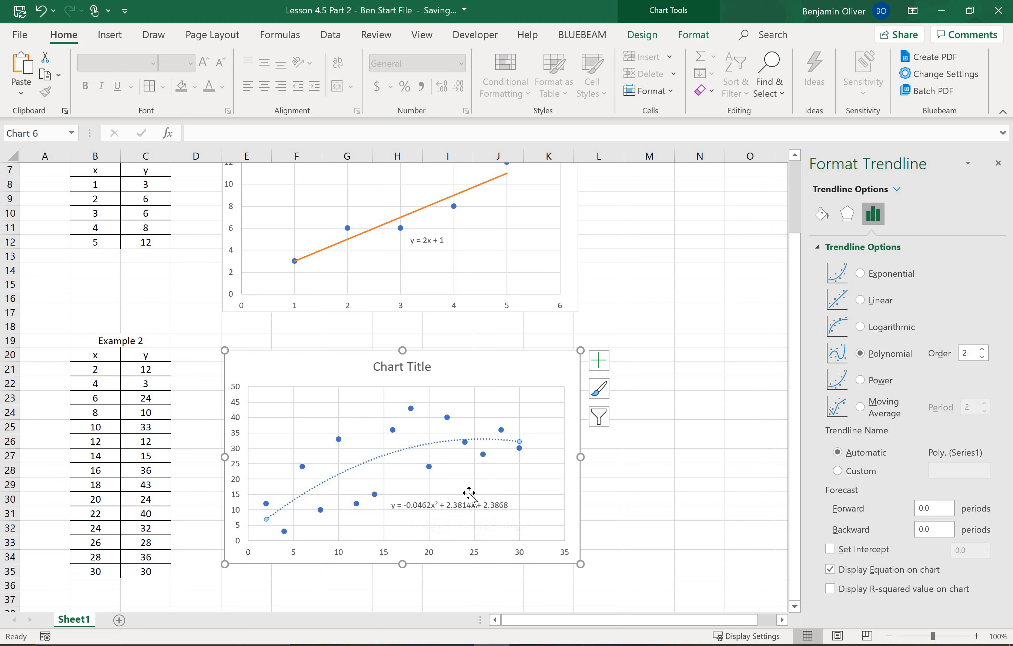
left_click(861, 274)
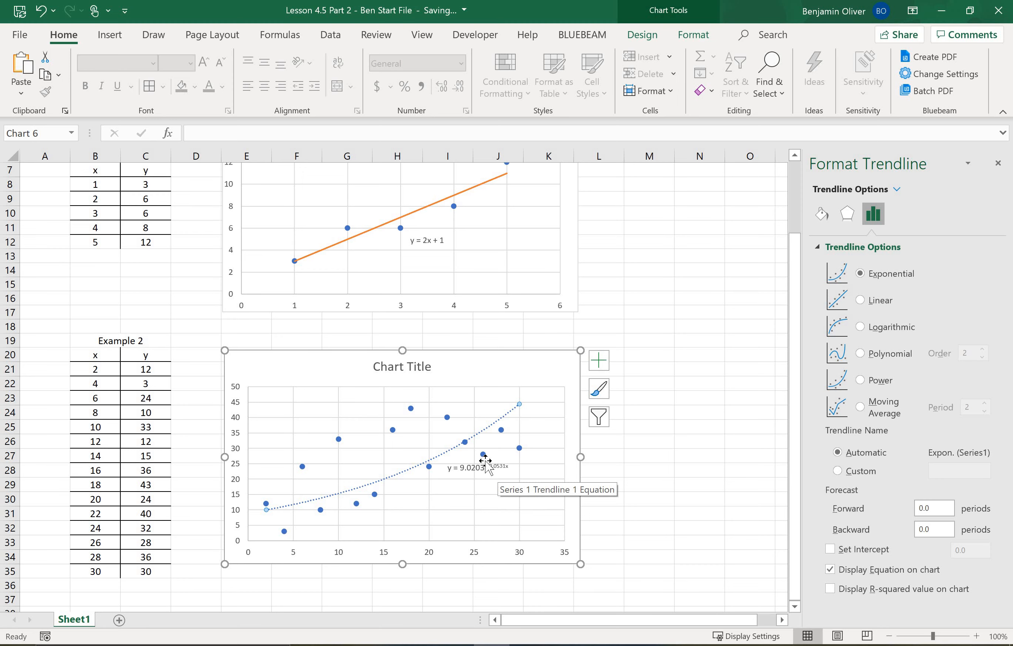
left_click(860, 300)
left_click(995, 164)
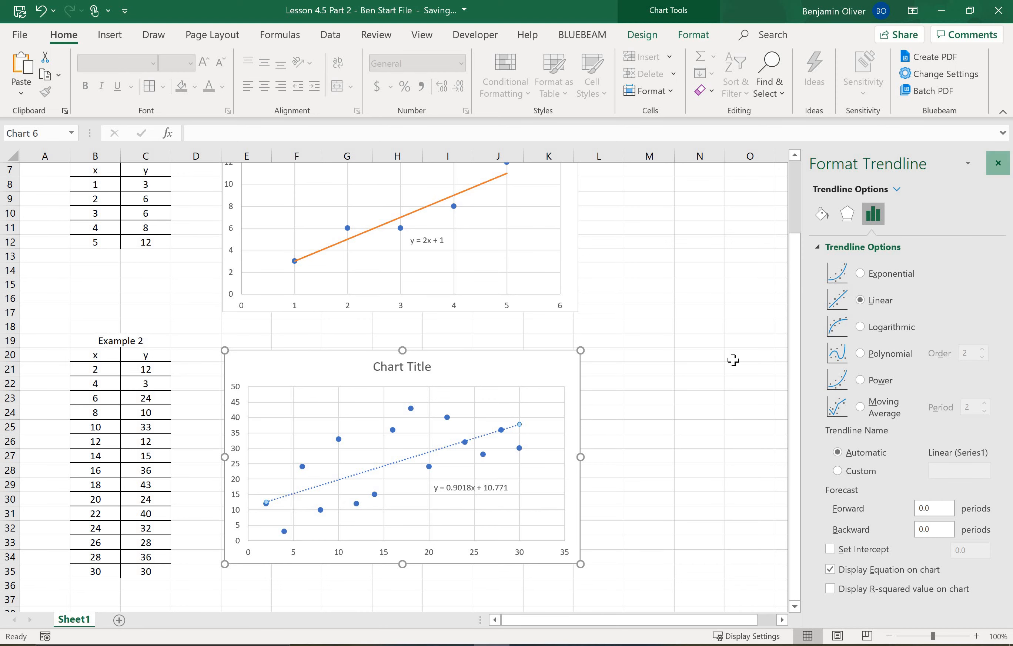
left_click(706, 429)
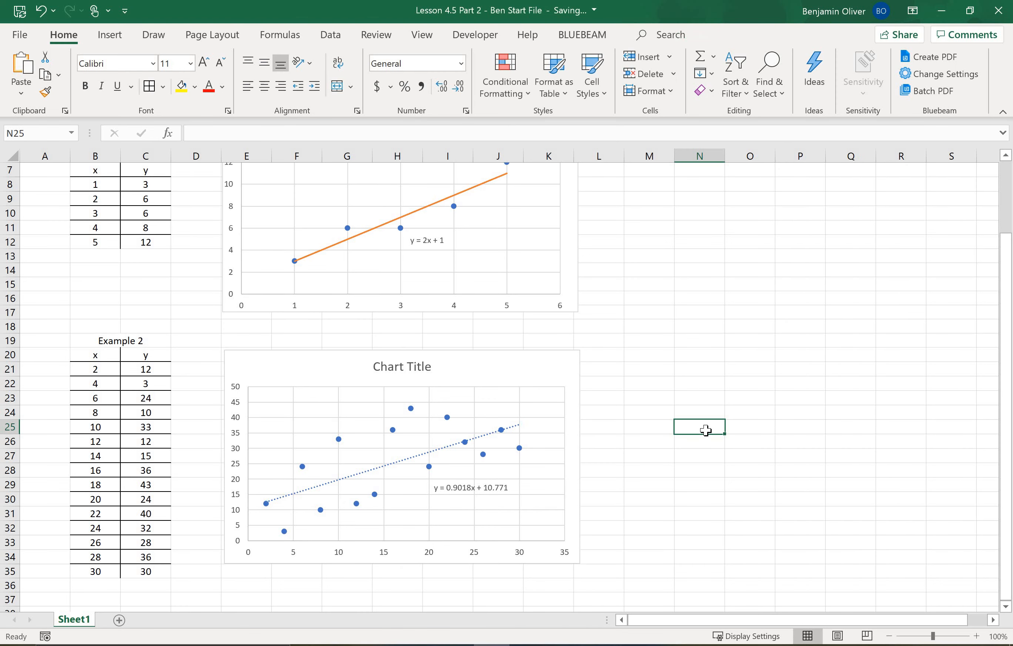